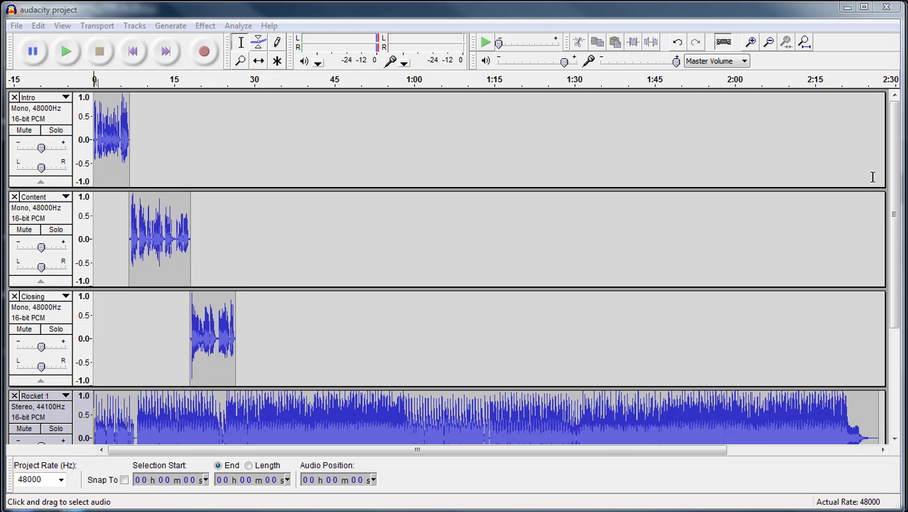
Move the Rocket 1 track up above the Closing track with Move Track Up
{"action": "left_click_drag", "start_coordinate": [894, 199], "coordinate": [893, 309]}
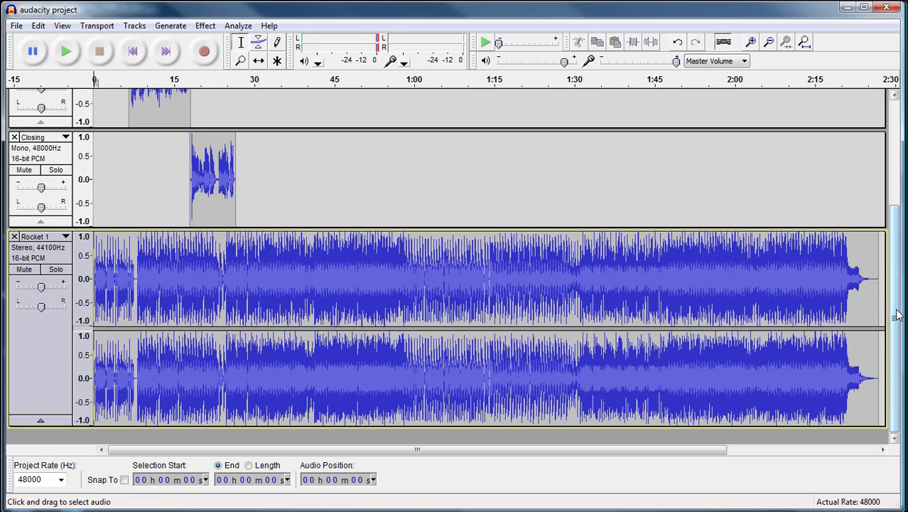
{"action": "left_click_drag", "start_coordinate": [895, 316], "coordinate": [895, 201]}
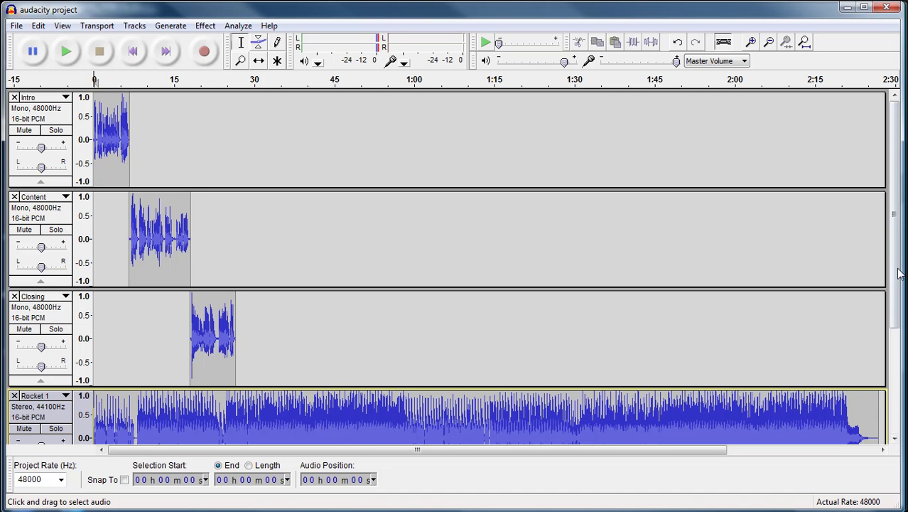
{"action": "left_click_drag", "start_coordinate": [896, 284], "coordinate": [904, 387]}
{"action": "scroll", "coordinate": [890, 202], "scroll_direction": "up", "scroll_amount": 5}
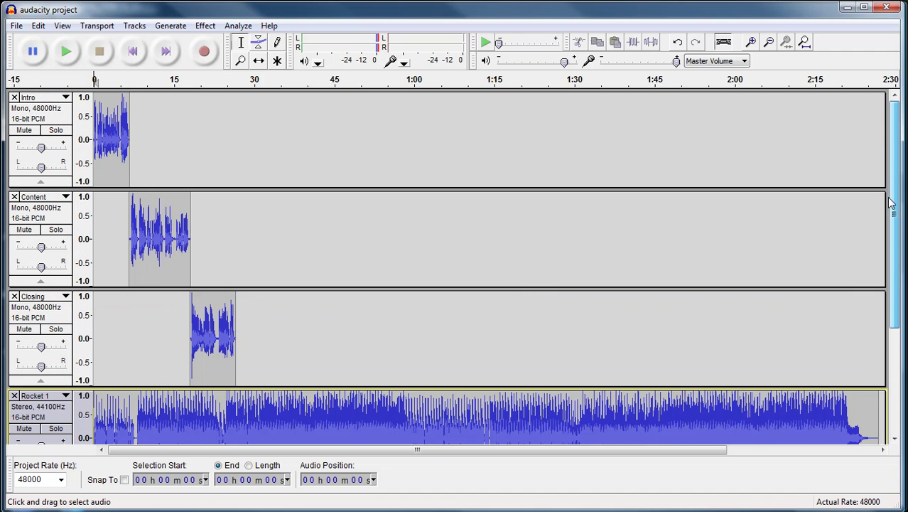
{"action": "left_click_drag", "start_coordinate": [899, 194], "coordinate": [905, 375]}
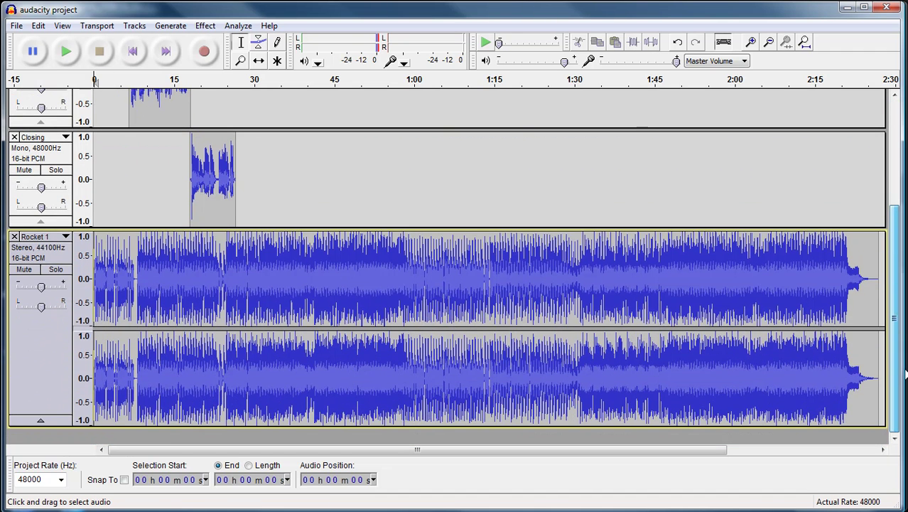
{"action": "left_click", "coordinate": [65, 237]}
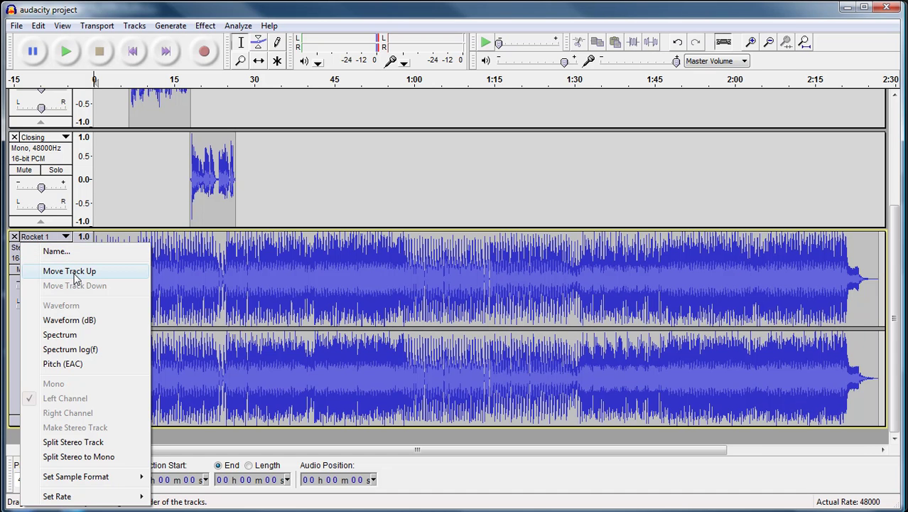
{"action": "left_click", "coordinate": [75, 271]}
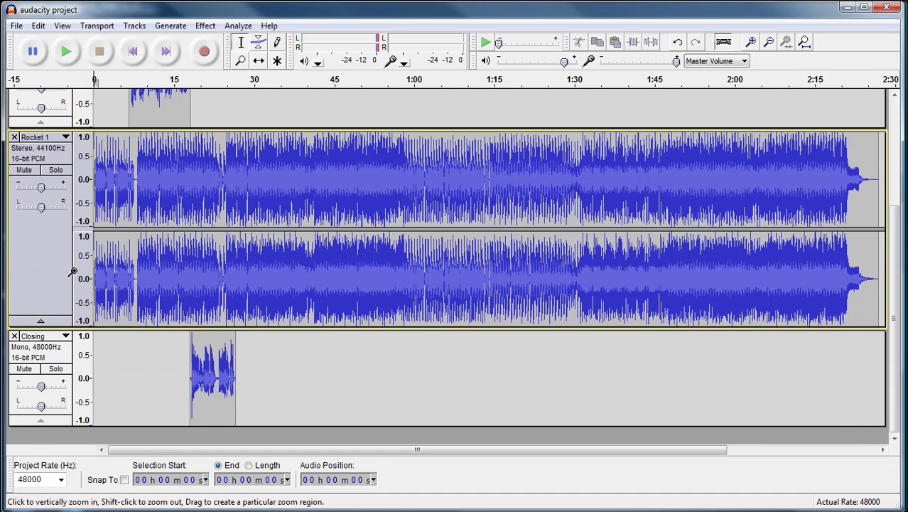
Move Rocket 1 up past Content and Intro so it becomes the top track
{"action": "left_click", "coordinate": [65, 137]}
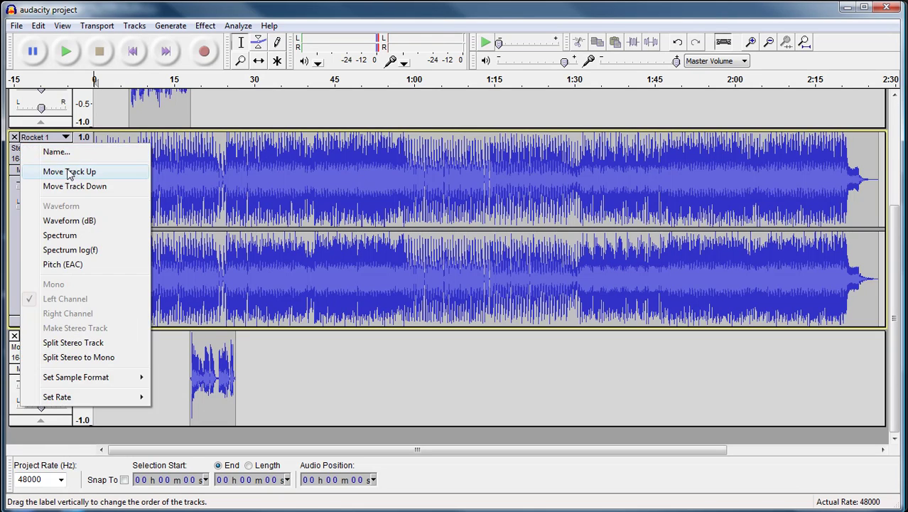
{"action": "left_click", "coordinate": [71, 171]}
{"action": "scroll", "coordinate": [71, 135], "scroll_direction": "up", "scroll_amount": 5}
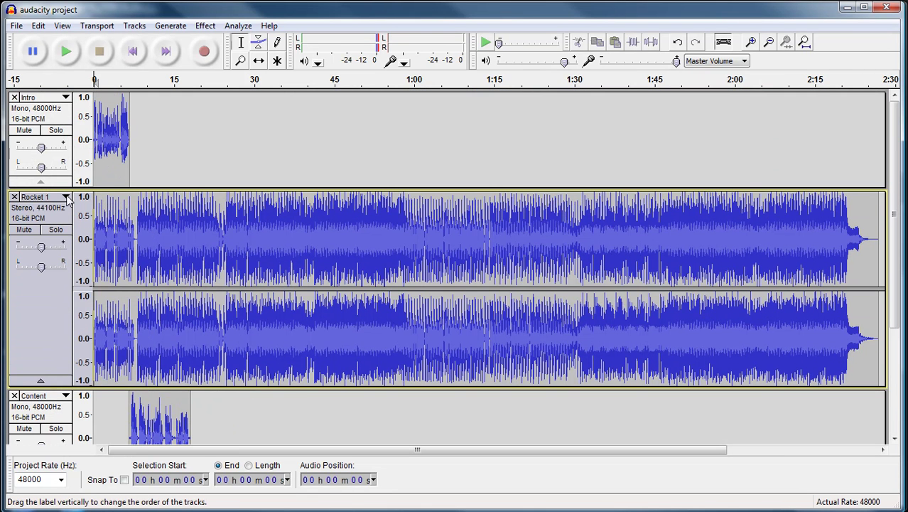
{"action": "left_click", "coordinate": [42, 197]}
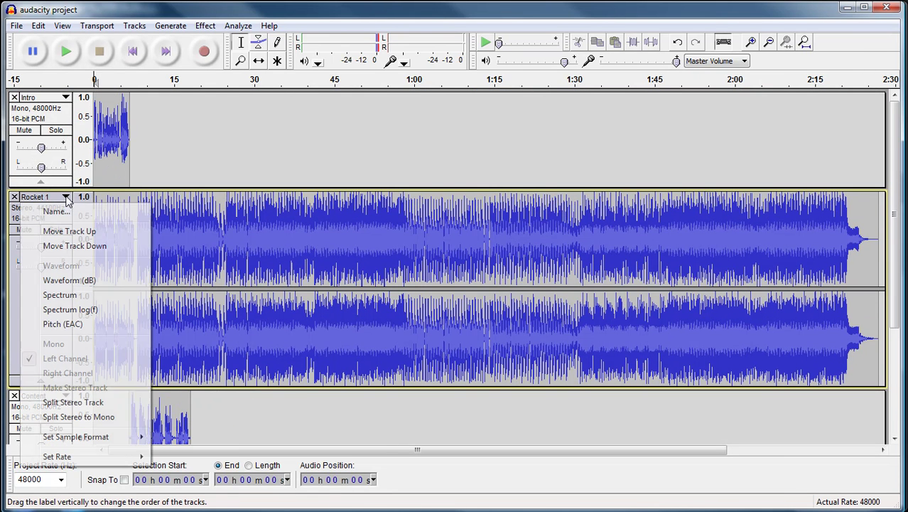
{"action": "left_click", "coordinate": [75, 231]}
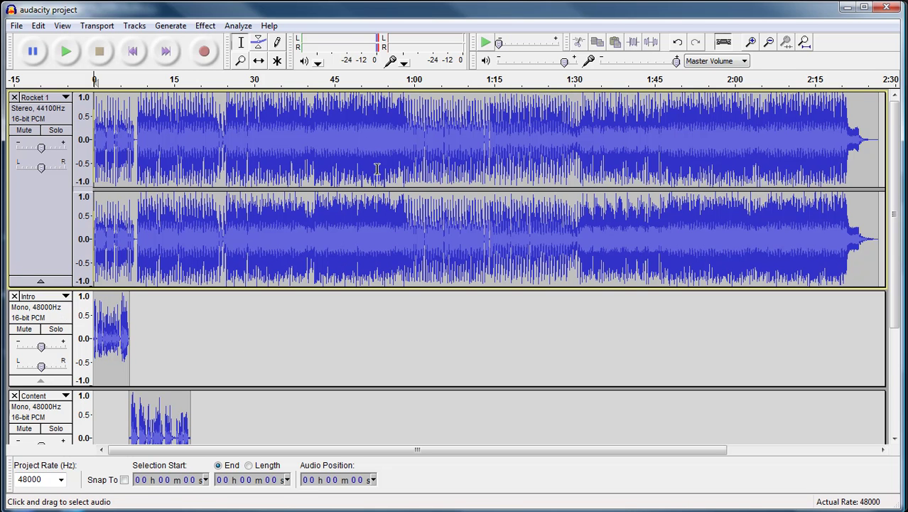
{"action": "scroll", "coordinate": [332, 282], "scroll_direction": "down", "scroll_amount": 1}
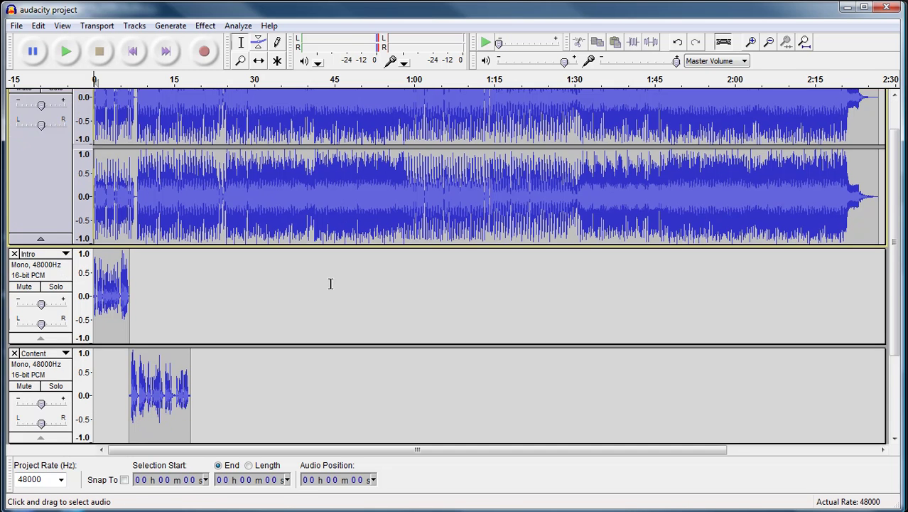
{"action": "scroll", "coordinate": [321, 301], "scroll_direction": "down", "scroll_amount": 3}
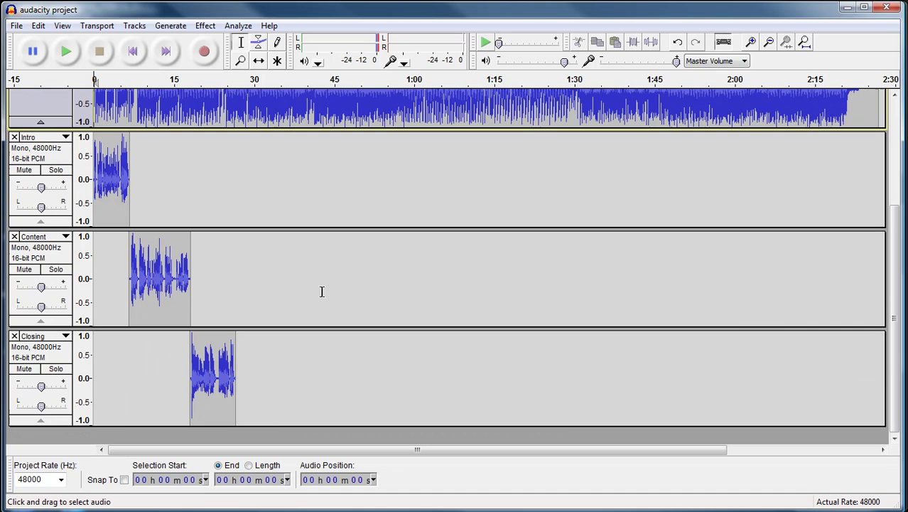
Mute the Closing and Content tracks, then play Rocket 1 with Intro to hear the mix
{"action": "left_click", "coordinate": [24, 368]}
{"action": "left_click", "coordinate": [24, 269]}
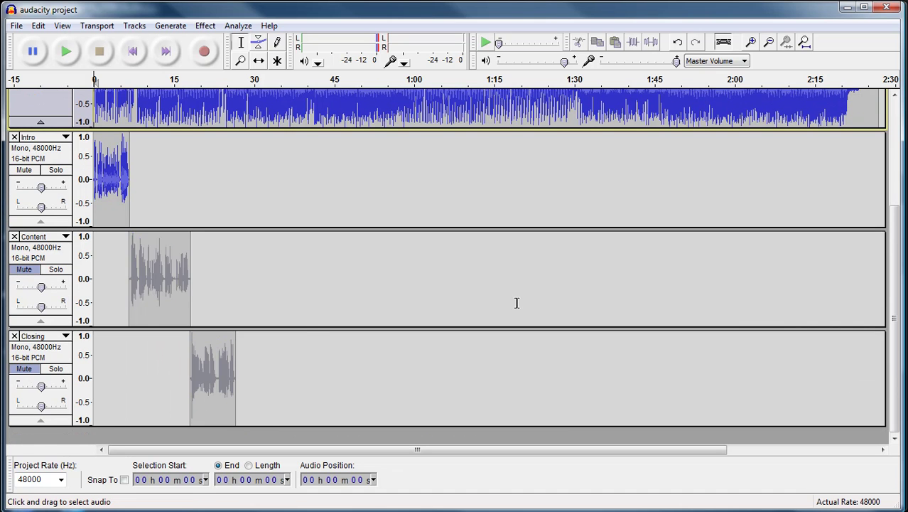
{"action": "scroll", "coordinate": [517, 303], "scroll_direction": "up", "scroll_amount": 2}
{"action": "scroll", "coordinate": [516, 303], "scroll_direction": "up", "scroll_amount": 2}
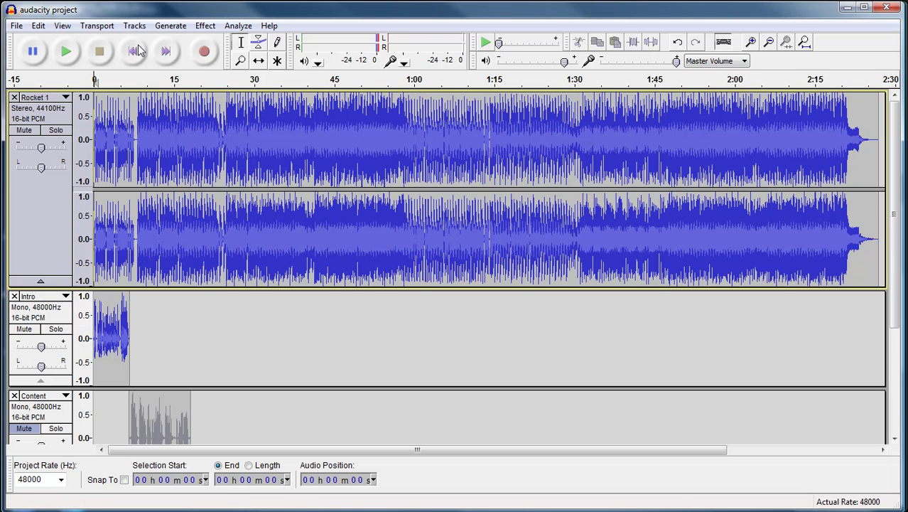
{"action": "left_click", "coordinate": [66, 53]}
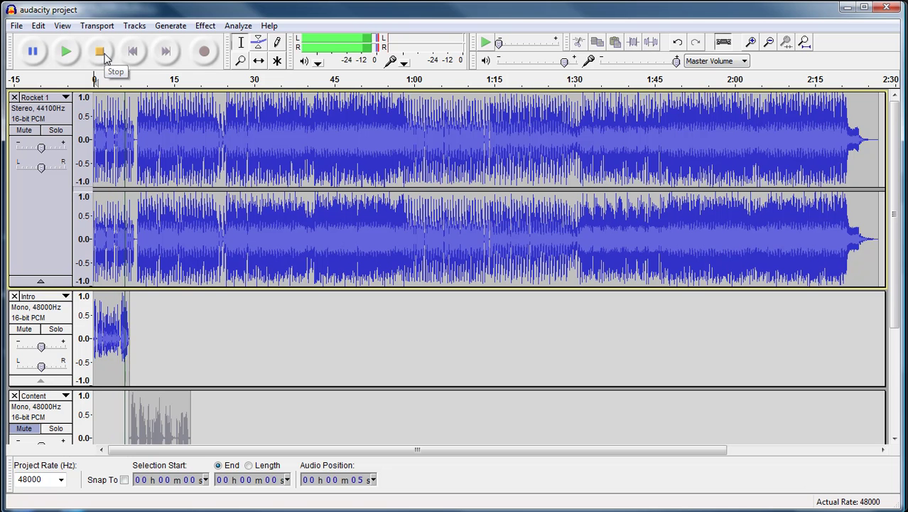
{"action": "left_click", "coordinate": [103, 57]}
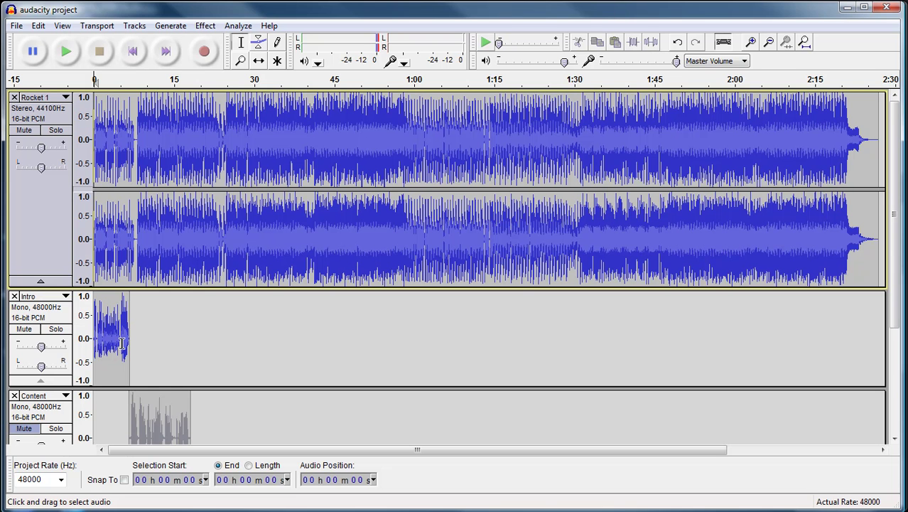
Time-shift the Intro clip, audition the mix, then nudge Intro slightly earlier to about 13 s
{"action": "left_click", "coordinate": [259, 60]}
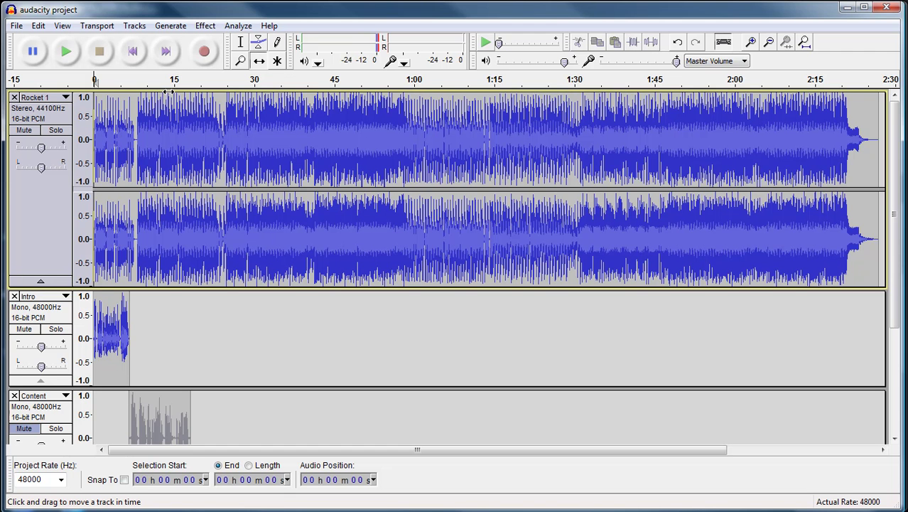
{"action": "left_click_drag", "start_coordinate": [112, 341], "coordinate": [198, 349]}
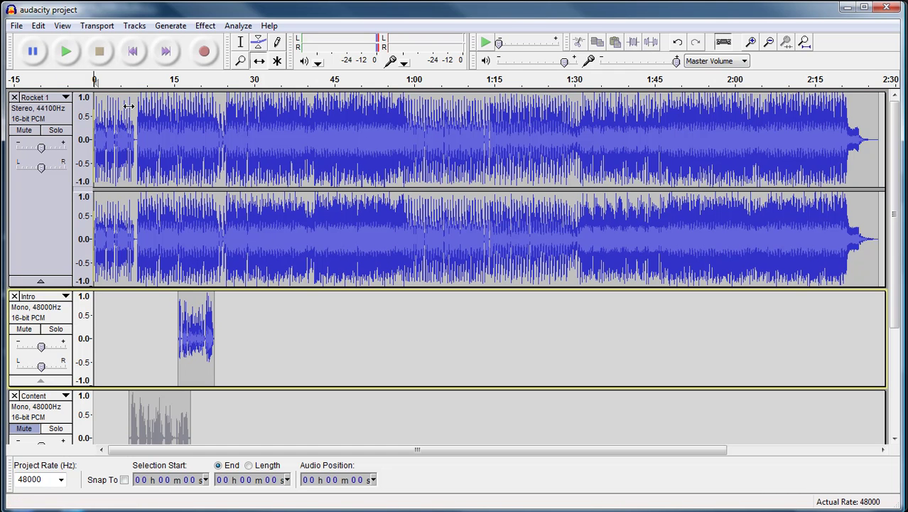
{"action": "left_click", "coordinate": [67, 52]}
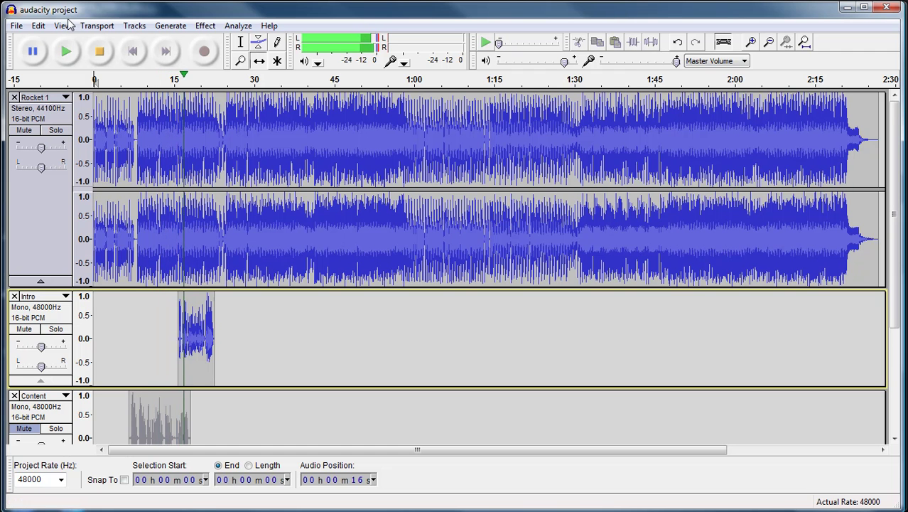
{"action": "left_click", "coordinate": [99, 52]}
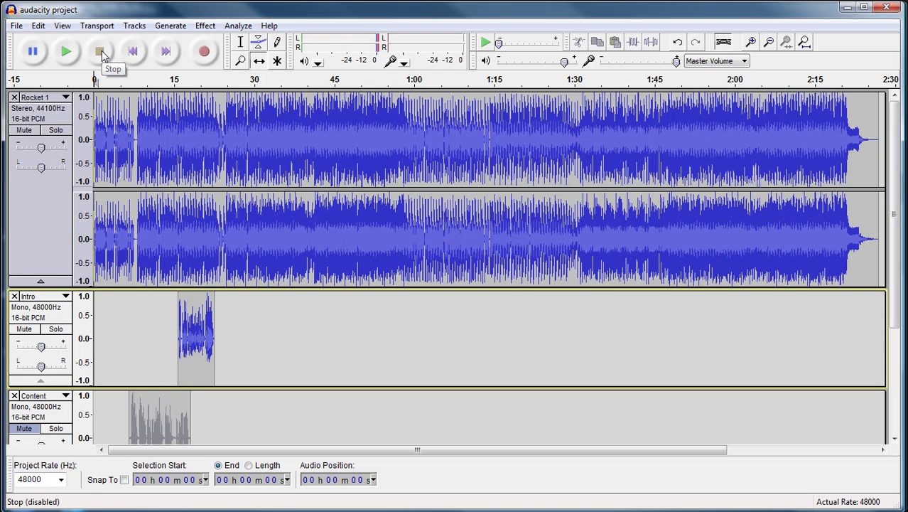
{"action": "left_click", "coordinate": [259, 61]}
{"action": "left_click_drag", "start_coordinate": [196, 326], "coordinate": [182, 329]}
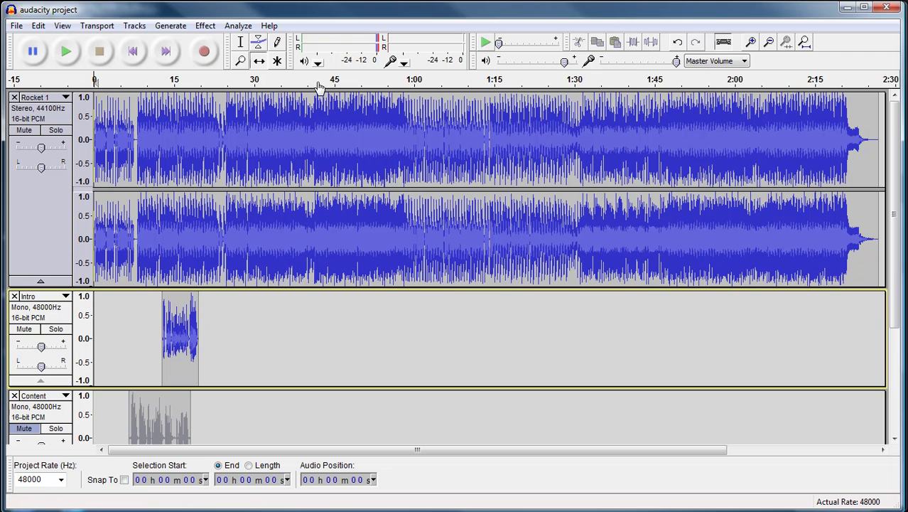
Delete the Rocket 1 music from about 0:19 to its end
{"action": "left_click", "coordinate": [241, 44]}
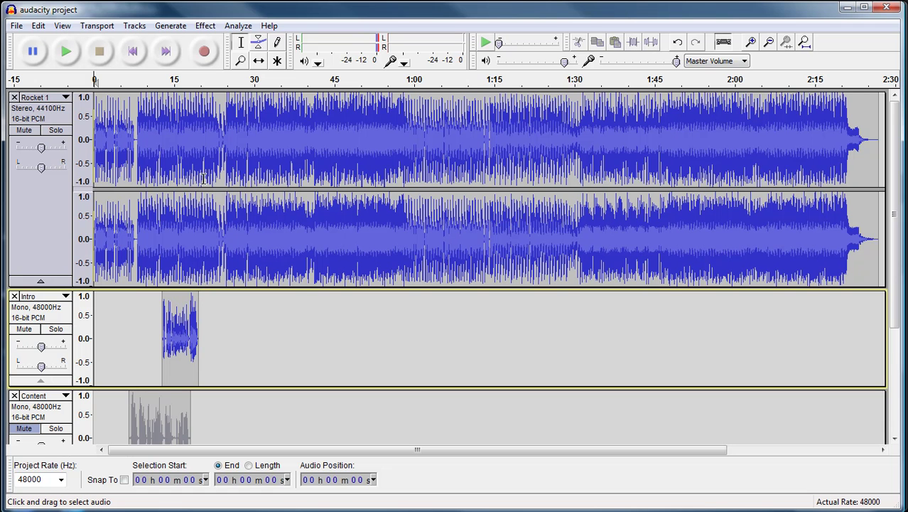
{"action": "left_click_drag", "start_coordinate": [200, 276], "coordinate": [886, 249]}
{"action": "key", "text": "Delete"}
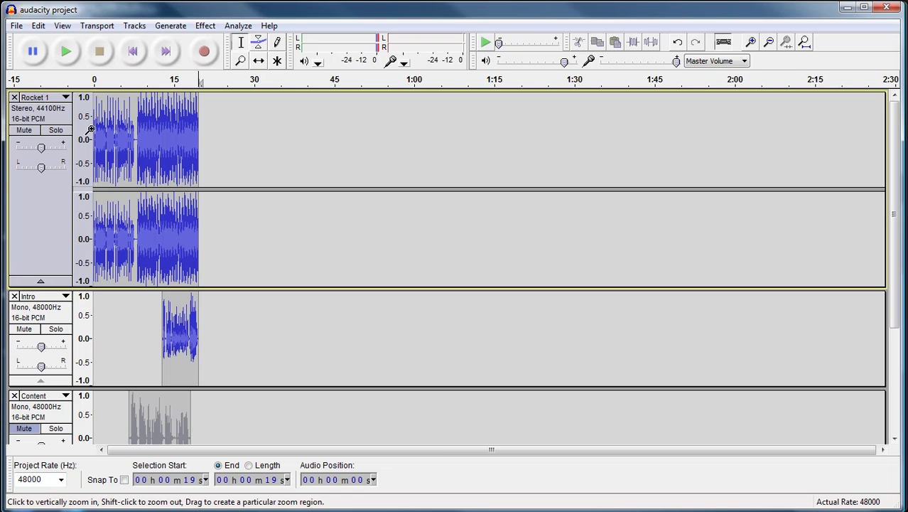
Apply Fade Out to the first 20 seconds so Rocket 1 tapers to silence
{"action": "left_click_drag", "start_coordinate": [93, 130], "coordinate": [203, 141]}
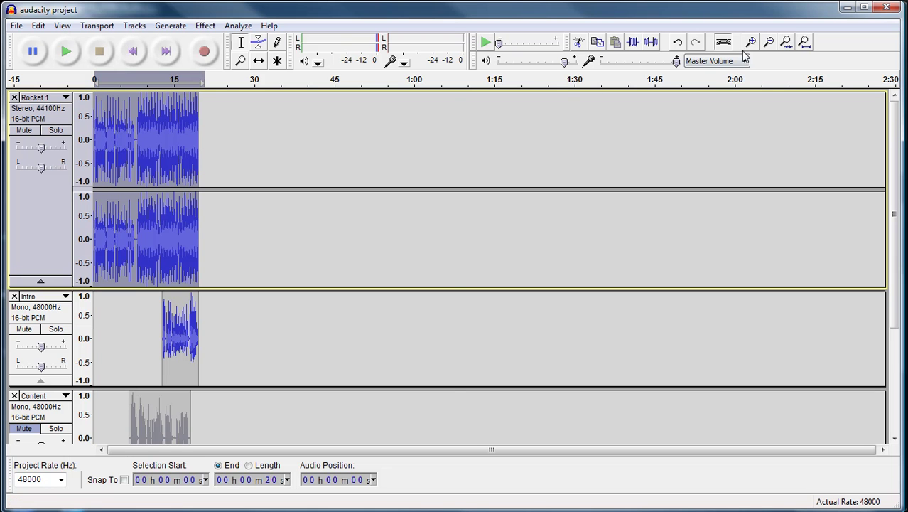
{"action": "left_click", "coordinate": [206, 29]}
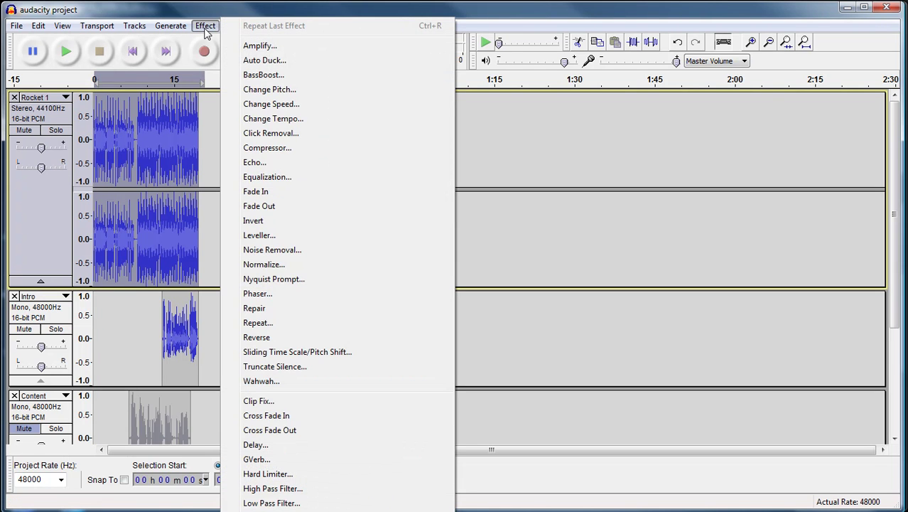
{"action": "left_click", "coordinate": [306, 206]}
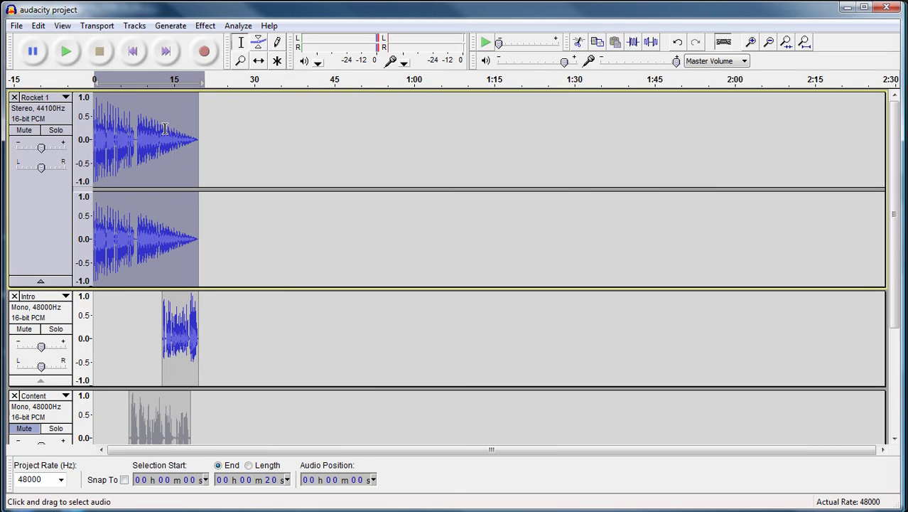
{"action": "left_click", "coordinate": [257, 159]}
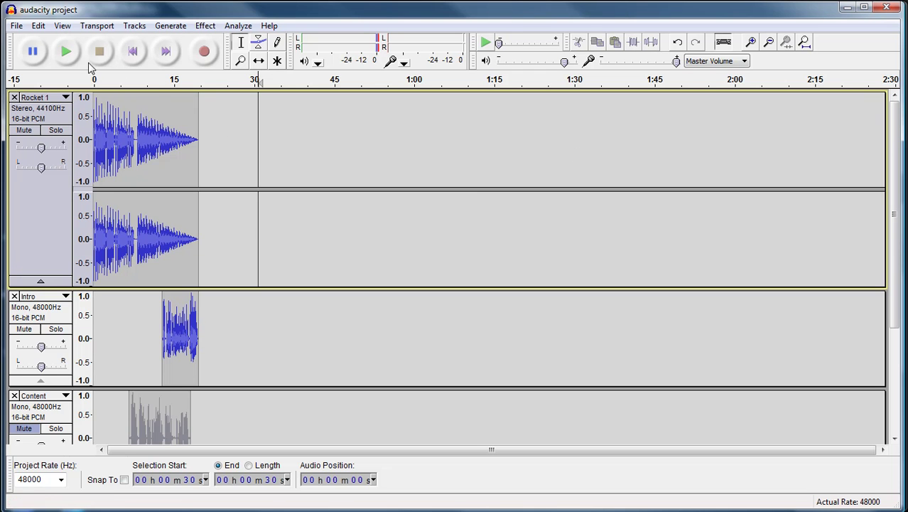
{"action": "left_click", "coordinate": [135, 53]}
{"action": "left_click", "coordinate": [70, 64]}
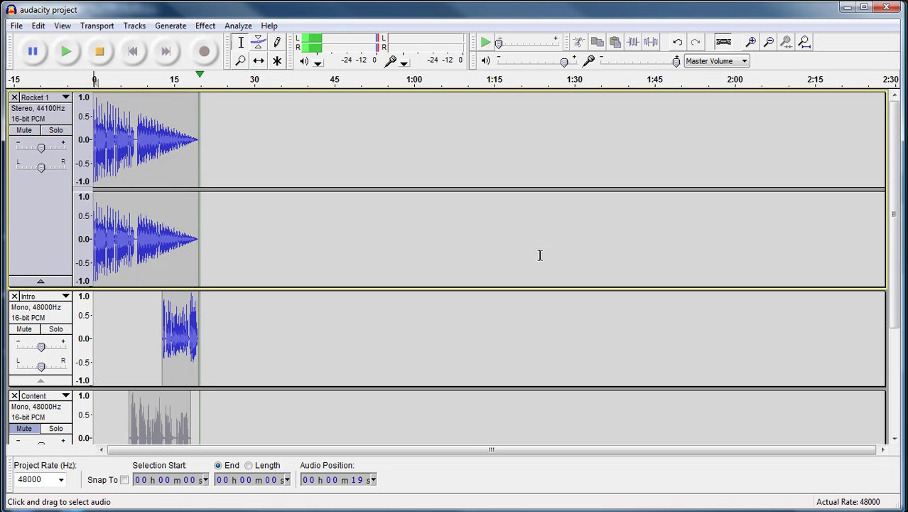
{"action": "left_click", "coordinate": [99, 51]}
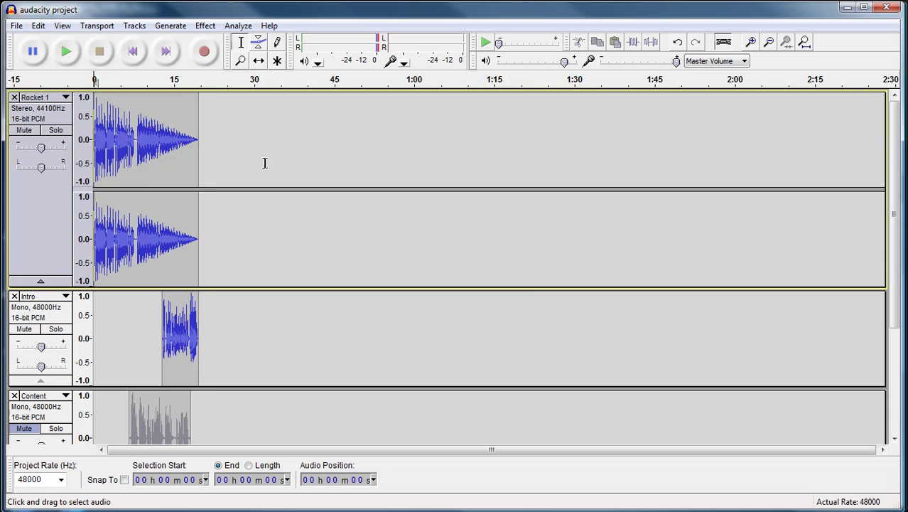
{"action": "scroll", "coordinate": [524, 282], "scroll_direction": "down", "scroll_amount": 3}
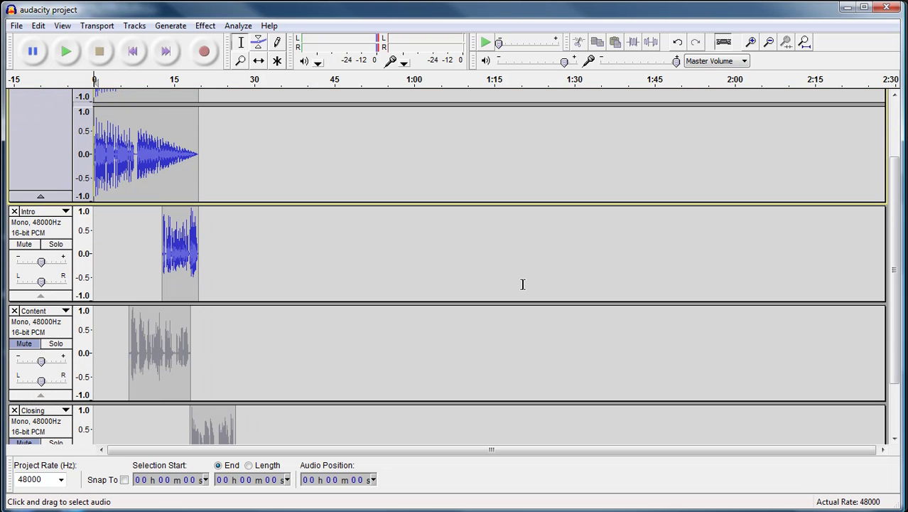
{"action": "scroll", "coordinate": [522, 285], "scroll_direction": "up", "scroll_amount": 3}
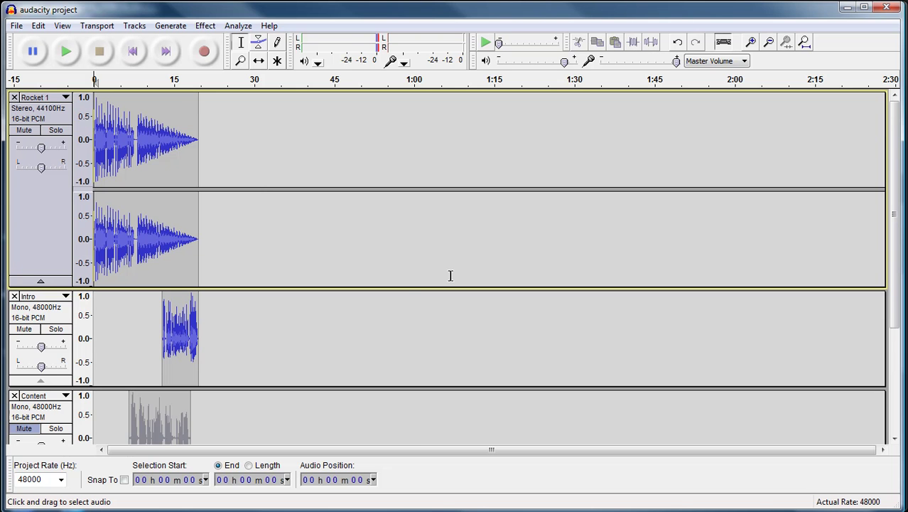
{"action": "scroll", "coordinate": [449, 276], "scroll_direction": "down", "scroll_amount": 3}
{"action": "scroll", "coordinate": [449, 276], "scroll_direction": "down", "scroll_amount": 3}
Save the Audacity project with File > Save Project
{"action": "scroll", "coordinate": [449, 275], "scroll_direction": "up", "scroll_amount": 6}
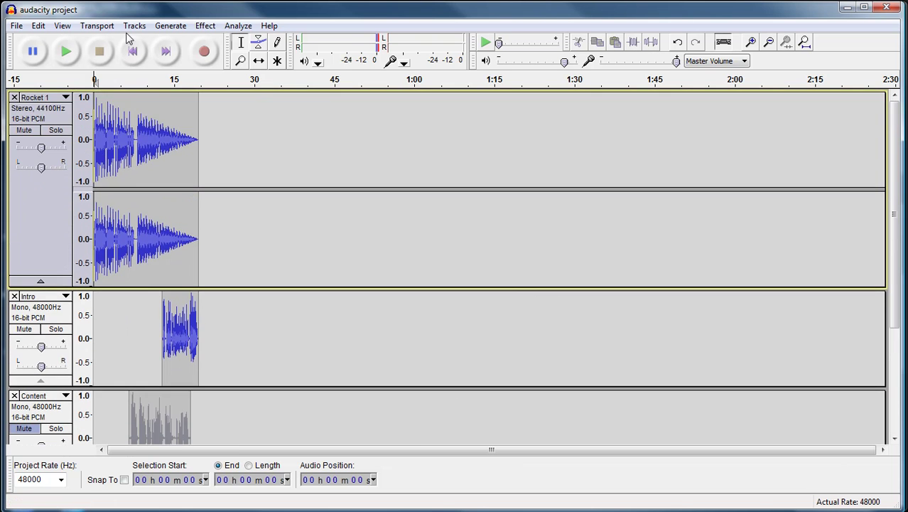
{"action": "left_click", "coordinate": [16, 25]}
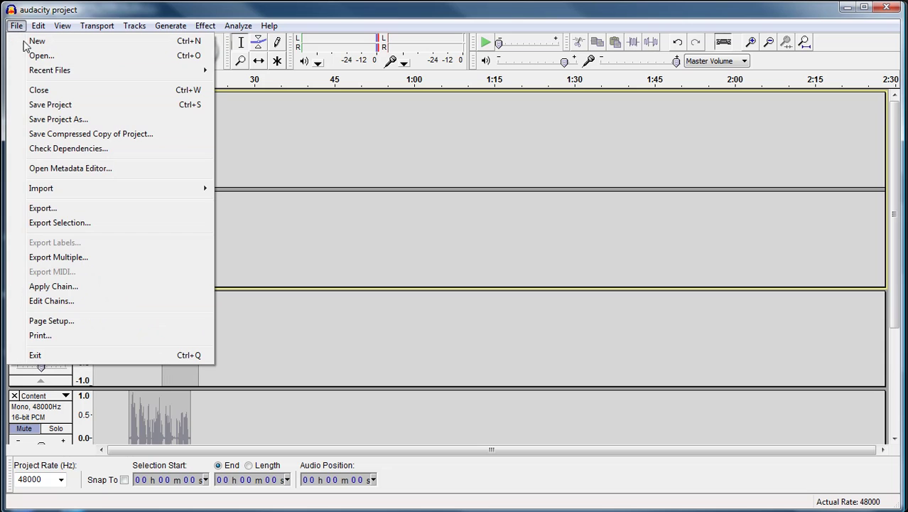
{"action": "left_click", "coordinate": [46, 105]}
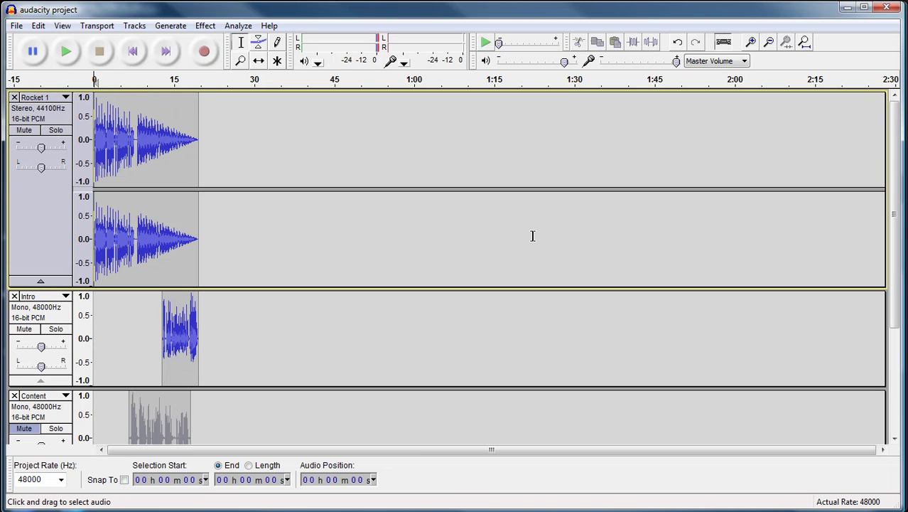